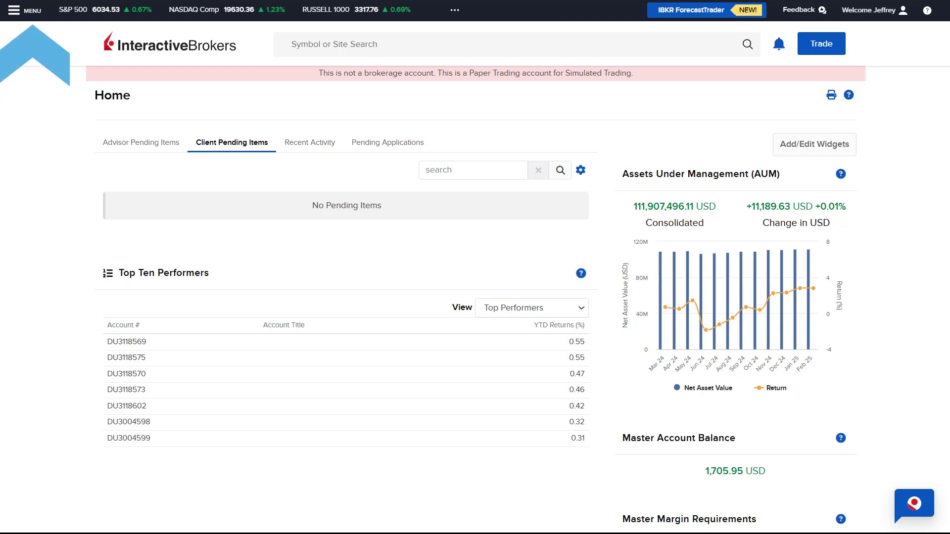
- Go to the Models page through the Trade section of the main menu
left_click(14, 10)
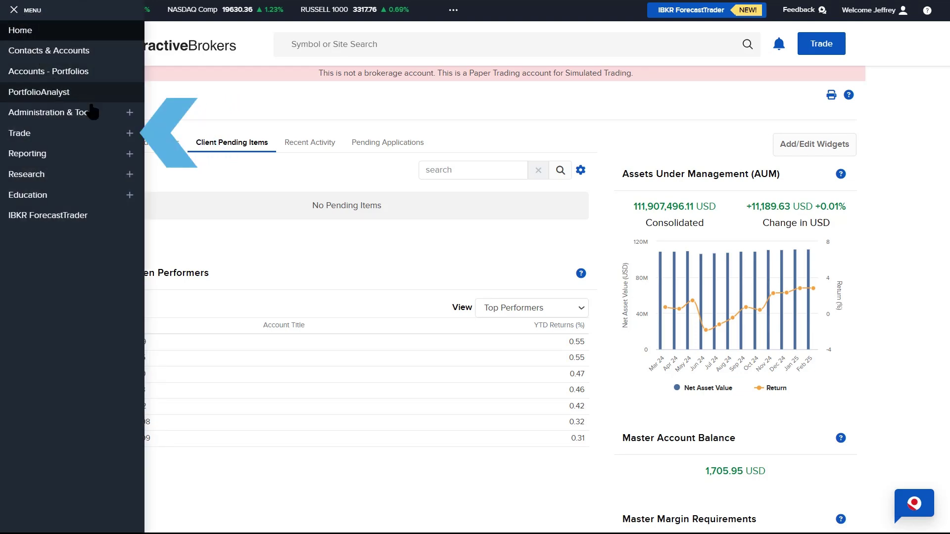
left_click(126, 133)
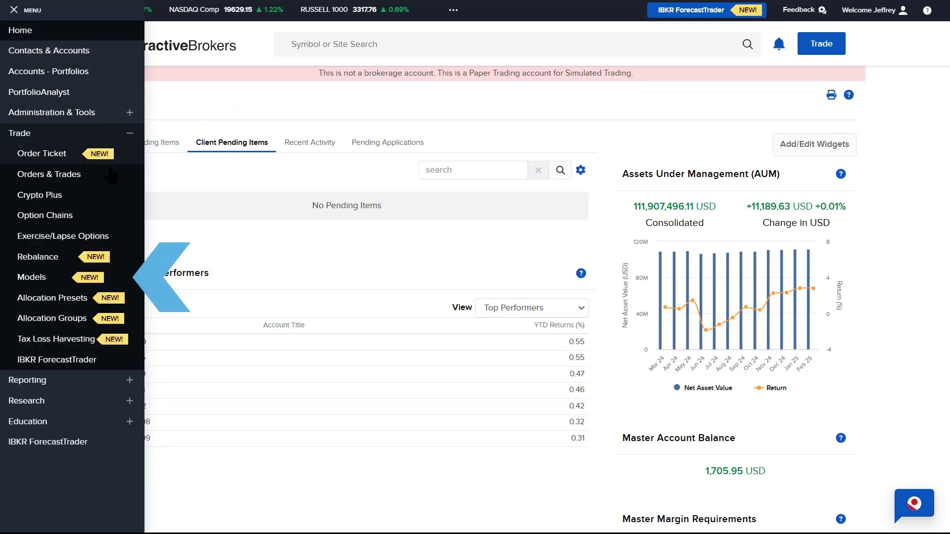
left_click(47, 278)
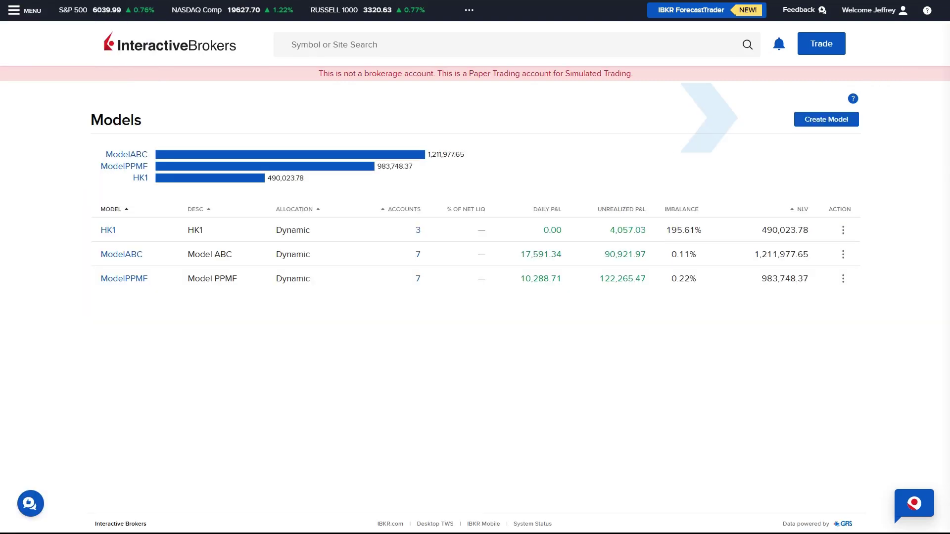
- Create a new model named ModelXYZ with description Tech and type Dynamic
left_click(840, 122)
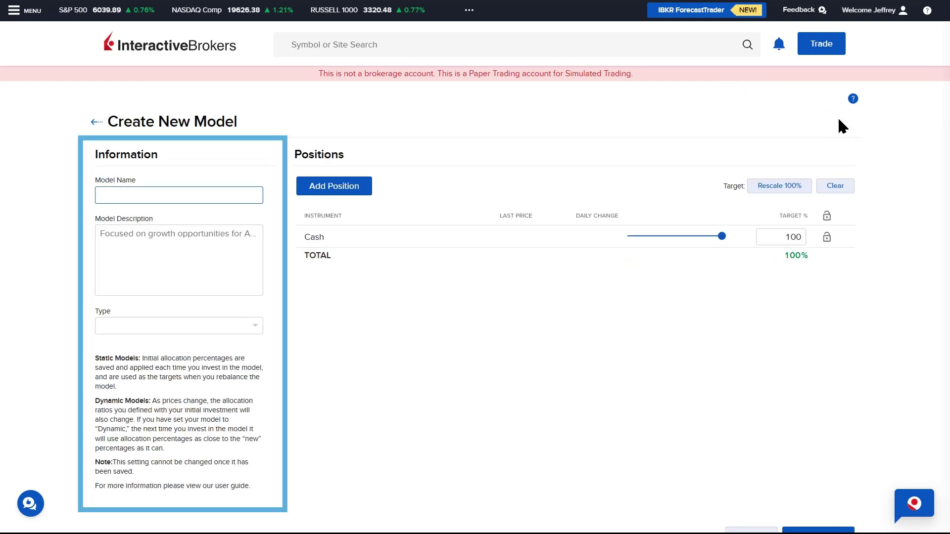
type("ModelXYZ")
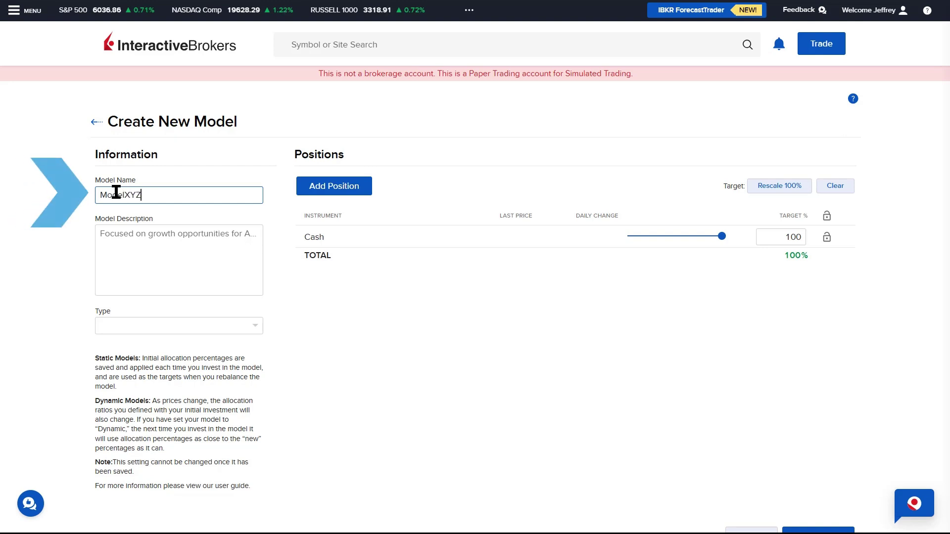
left_click(118, 233)
type("Tech")
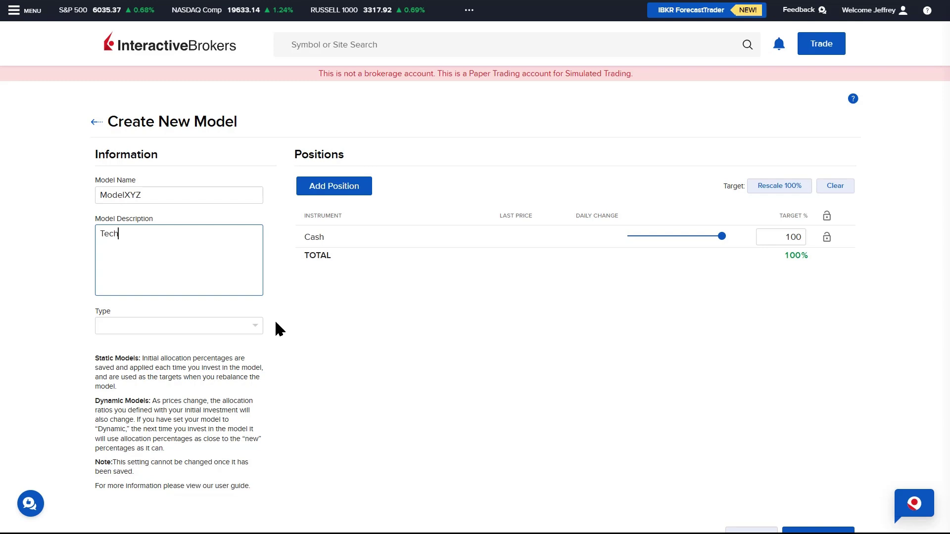
left_click(261, 327)
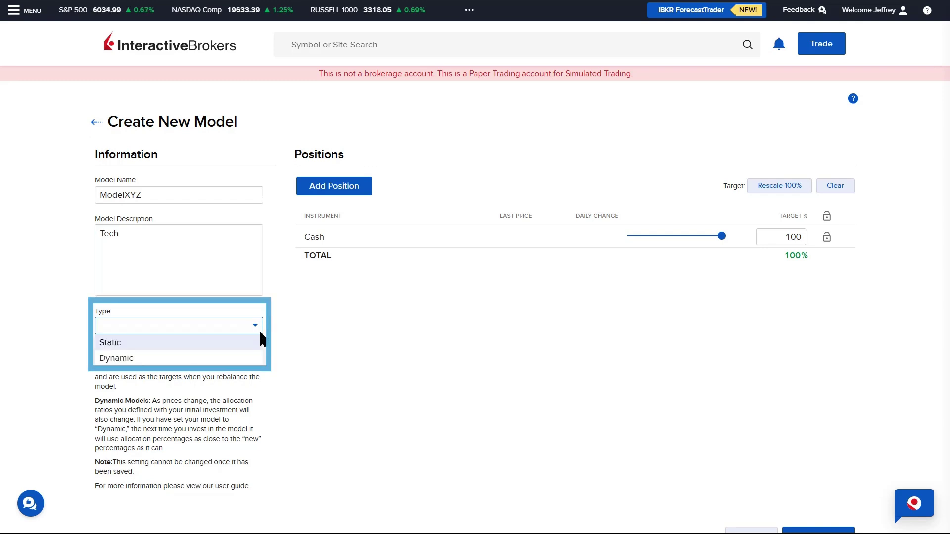
left_click(253, 353)
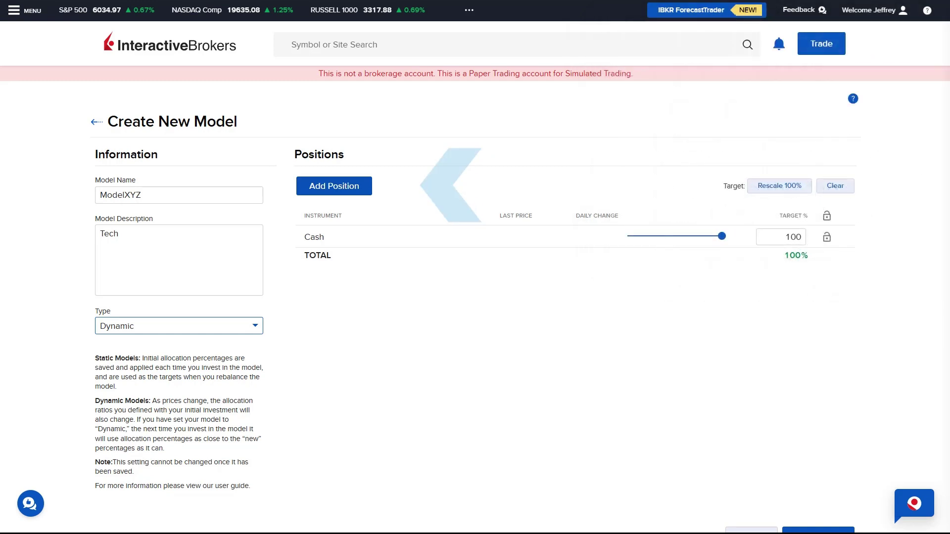
left_click(356, 196)
- Add AAPL, NFLX and GOOG as positions in ModelXYZ
left_click(357, 196)
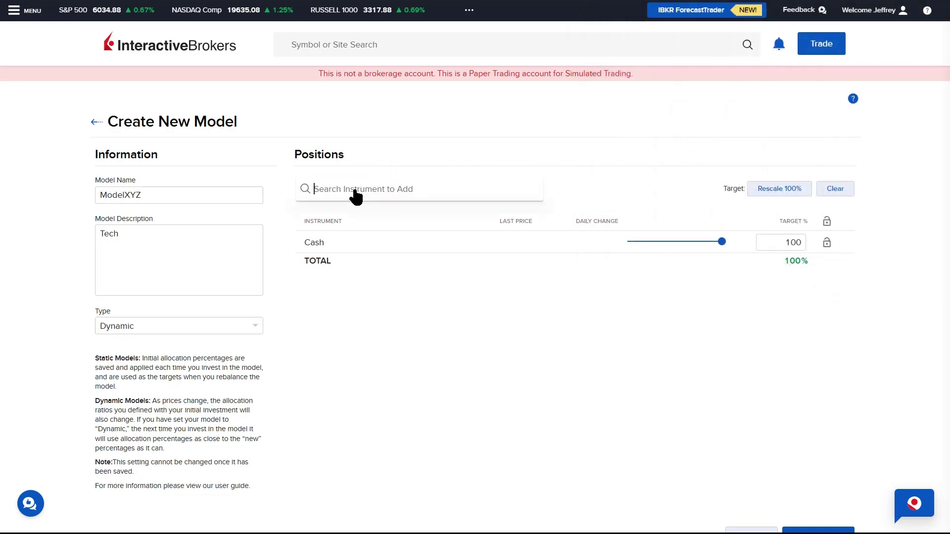
type("AAPL")
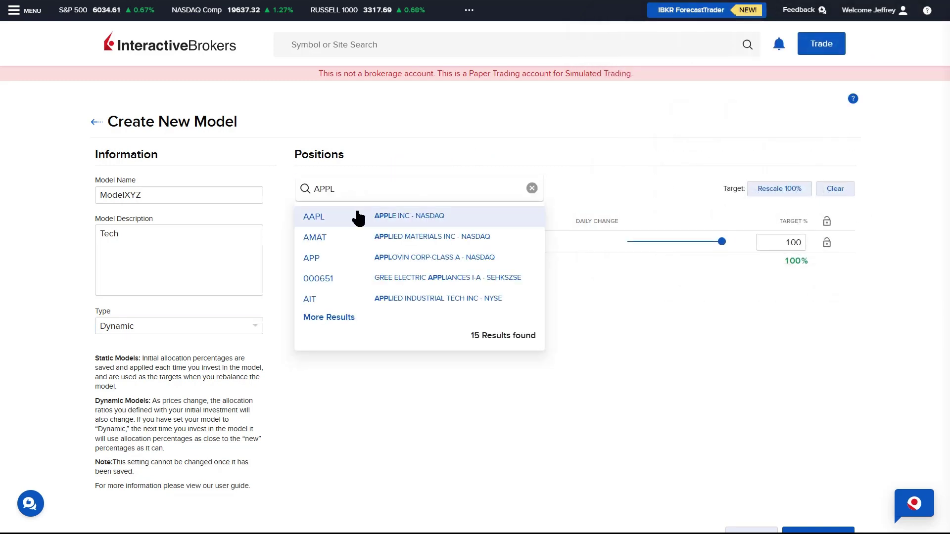
left_click(357, 215)
left_click(350, 217)
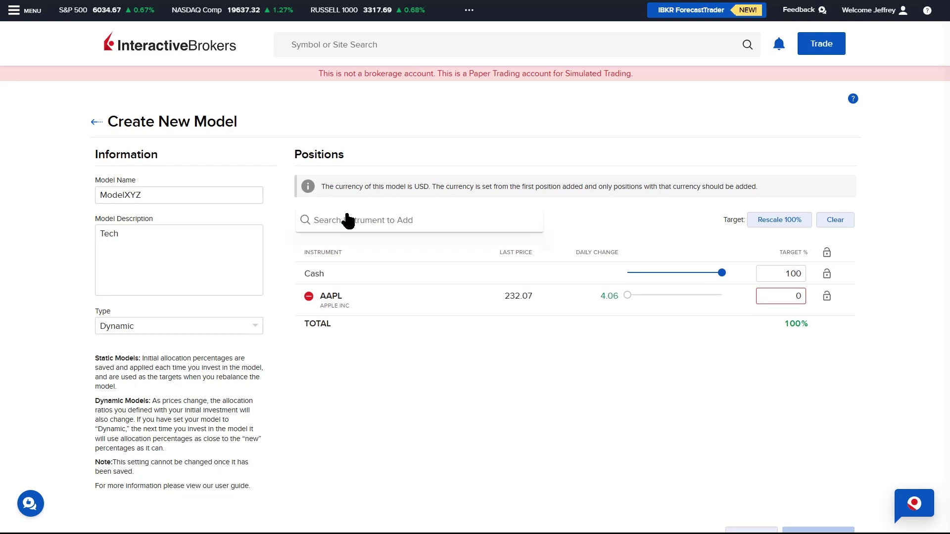
type("NFLX")
left_click(322, 284)
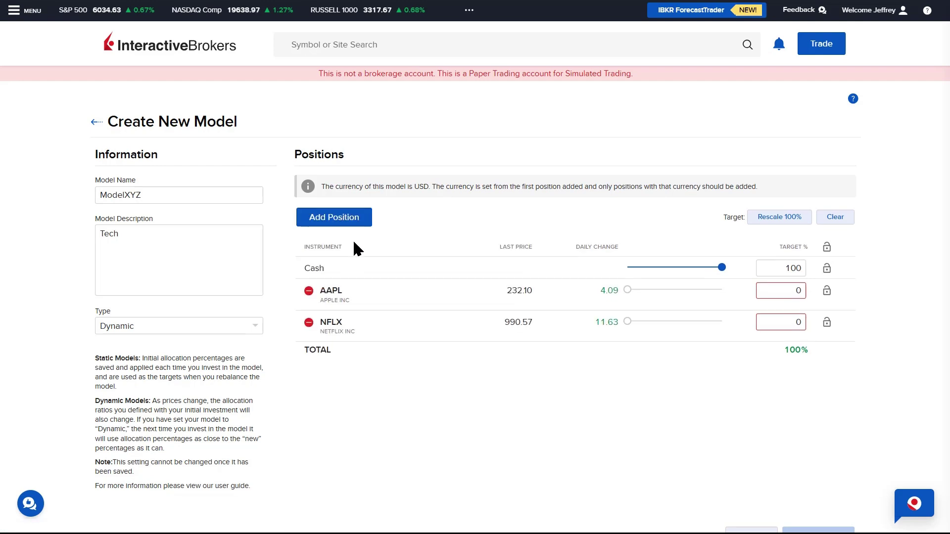
left_click(350, 217)
type("GOOG")
left_click(322, 292)
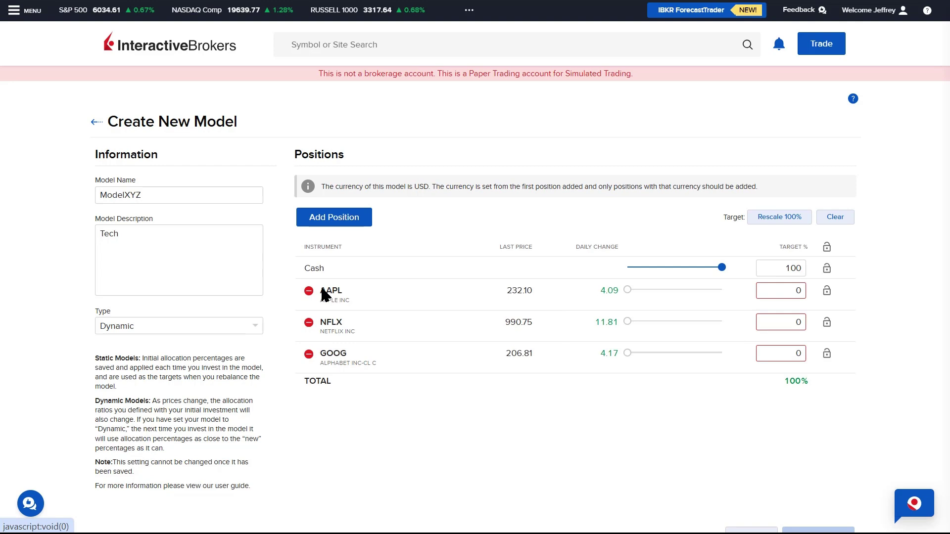
- Set Cash, AAPL, NFLX and GOOG targets to 25% each and save the model
left_click(792, 267)
double_click(793, 266)
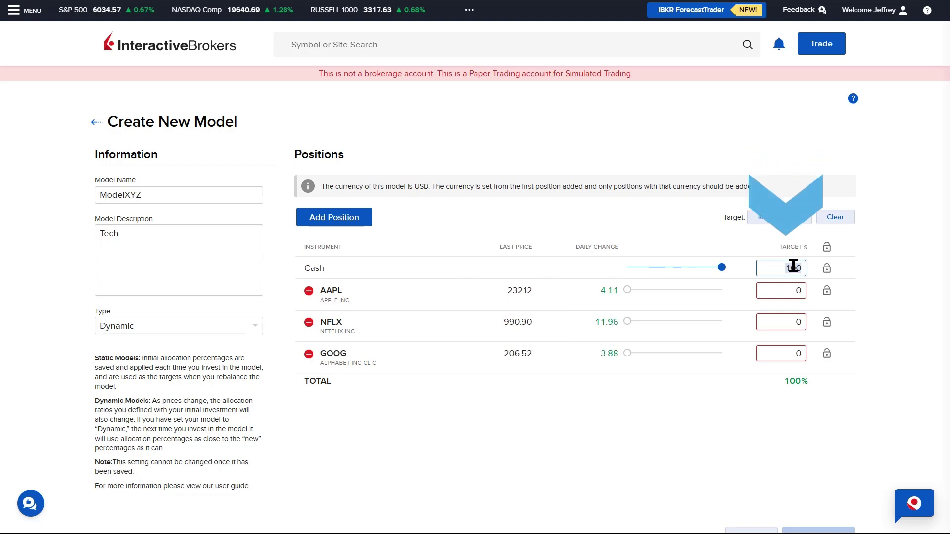
type("25")
left_click(794, 290)
type("25")
left_click(796, 322)
type("25")
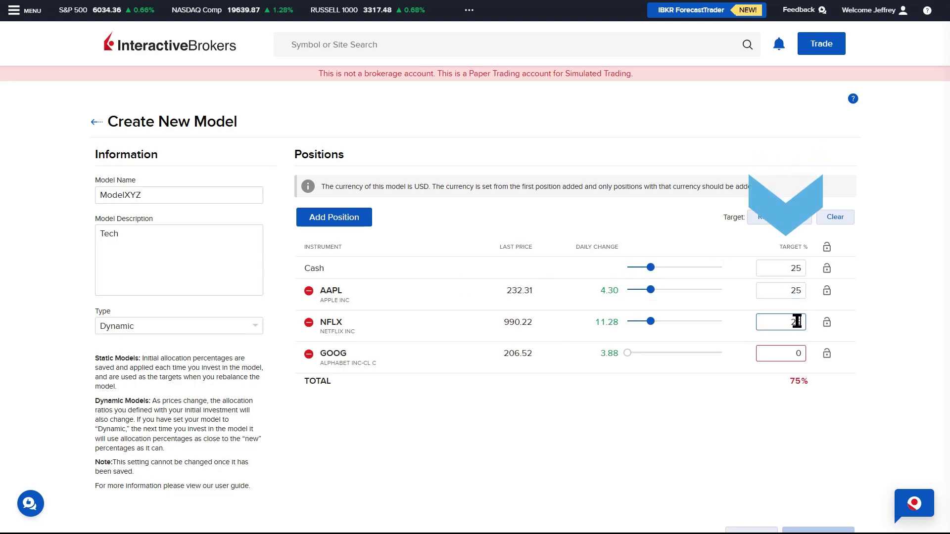
left_click(796, 346)
type("25")
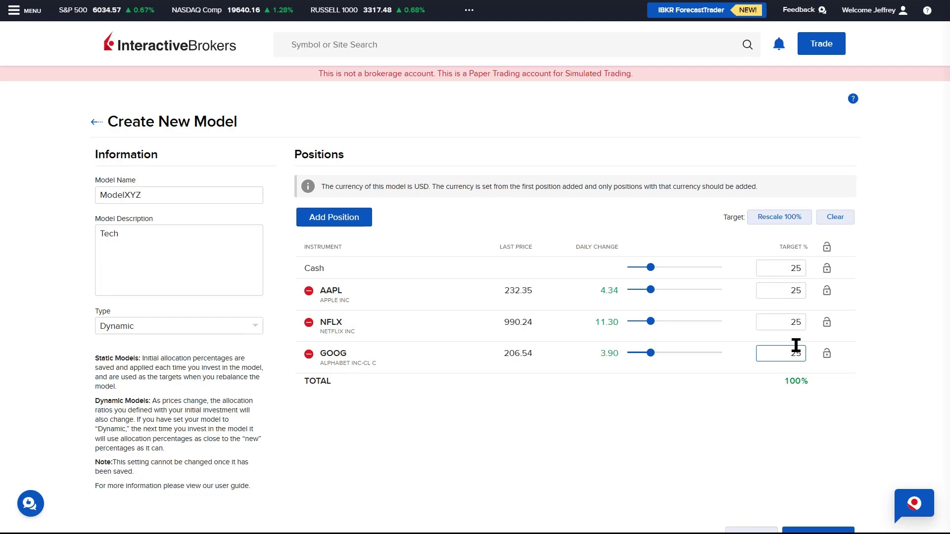
scroll(919, 414, "down", 1)
left_click(816, 482)
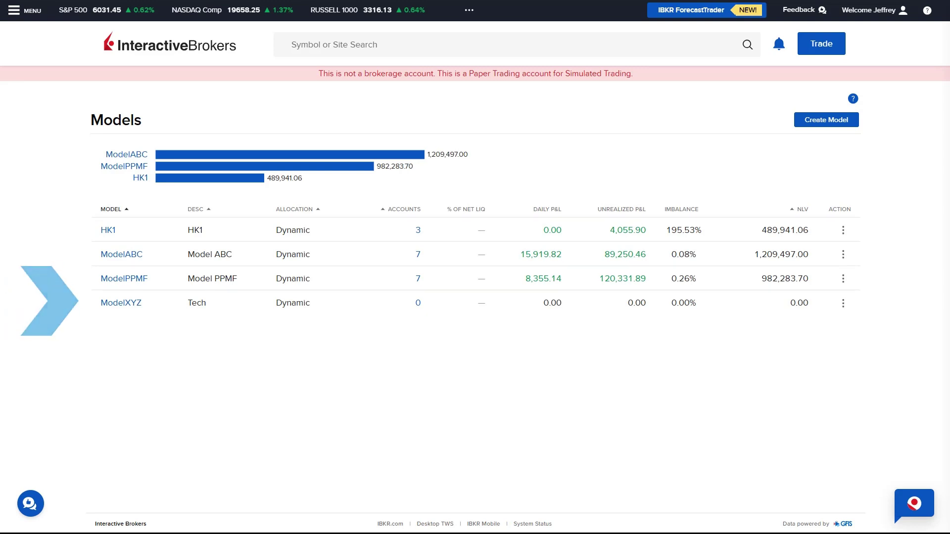
- Open the ModelXYZ summary from the Models list
left_click(129, 304)
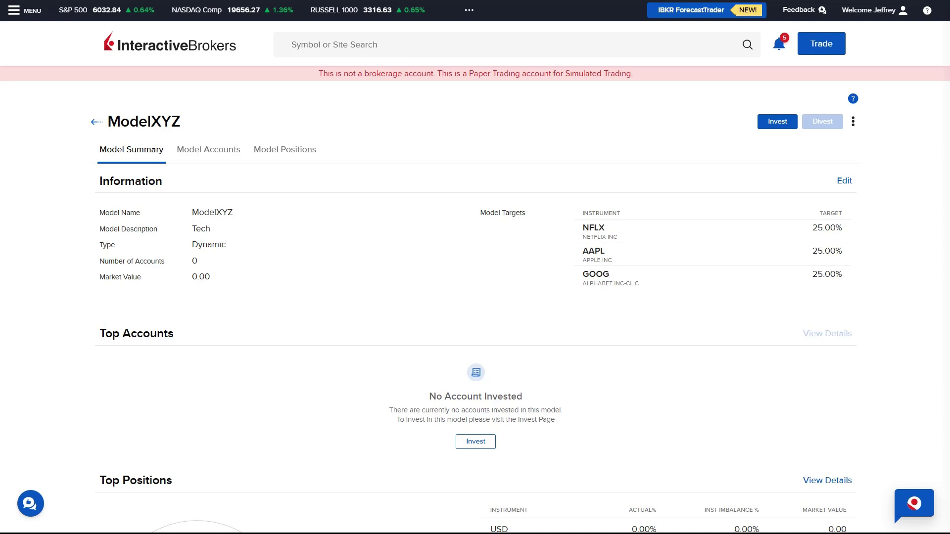
- Start investing in ModelXYZ and limit the accounts to the Non Taxable allocation group
left_click(783, 122)
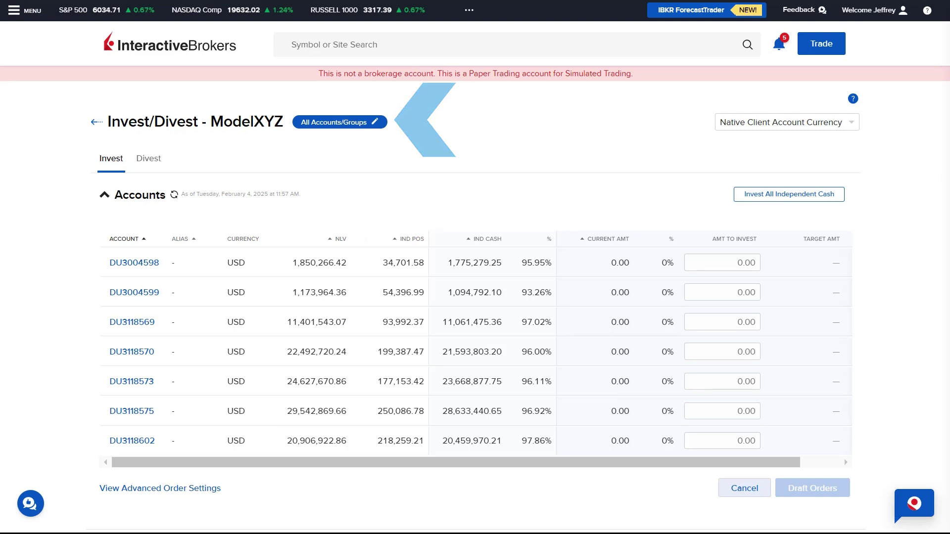
left_click(373, 124)
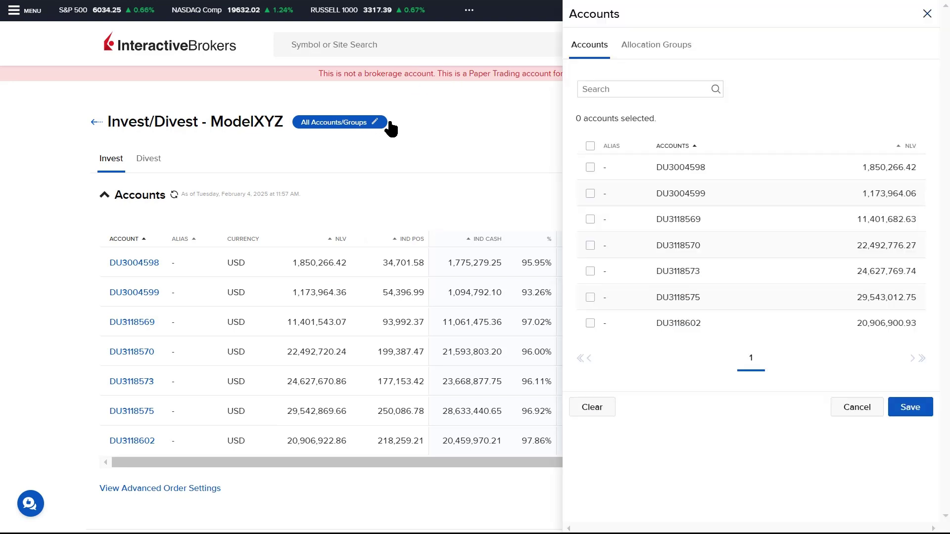
left_click(670, 45)
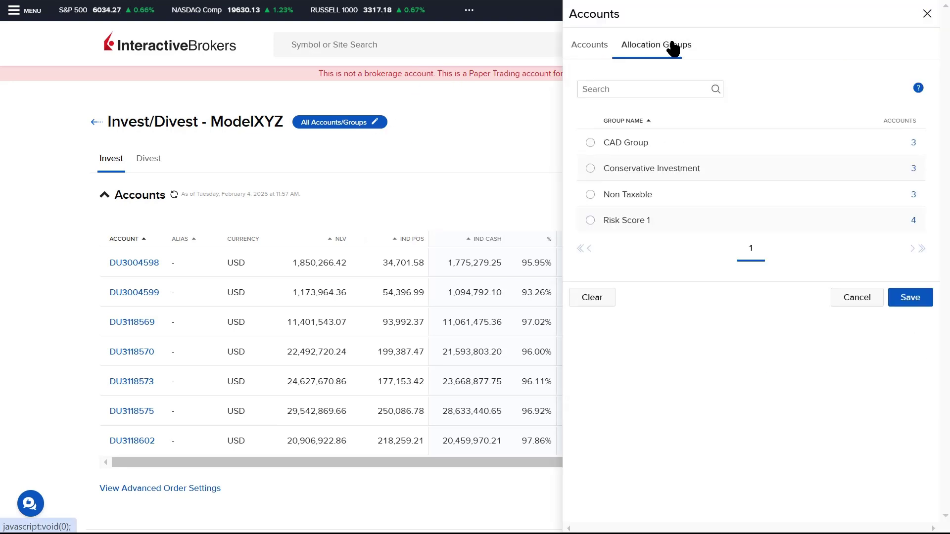
left_click(593, 196)
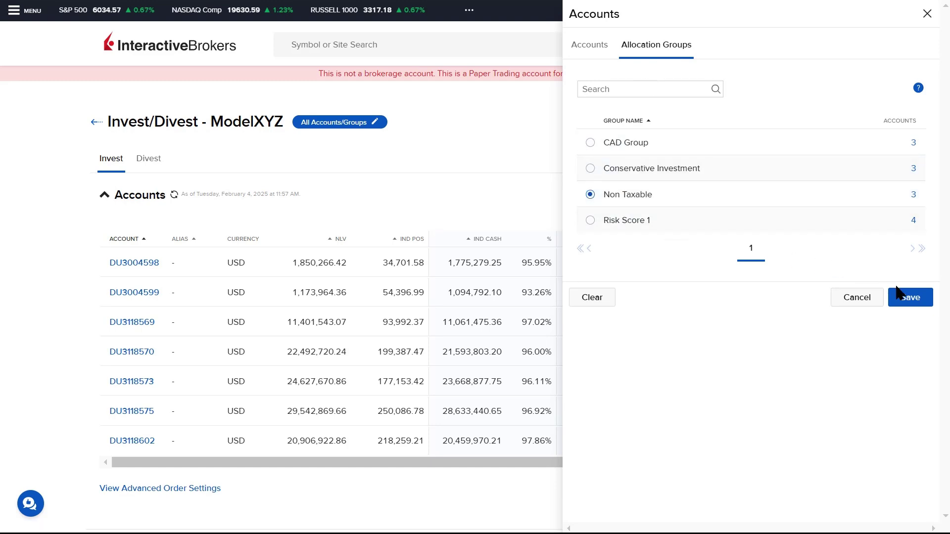
left_click(909, 298)
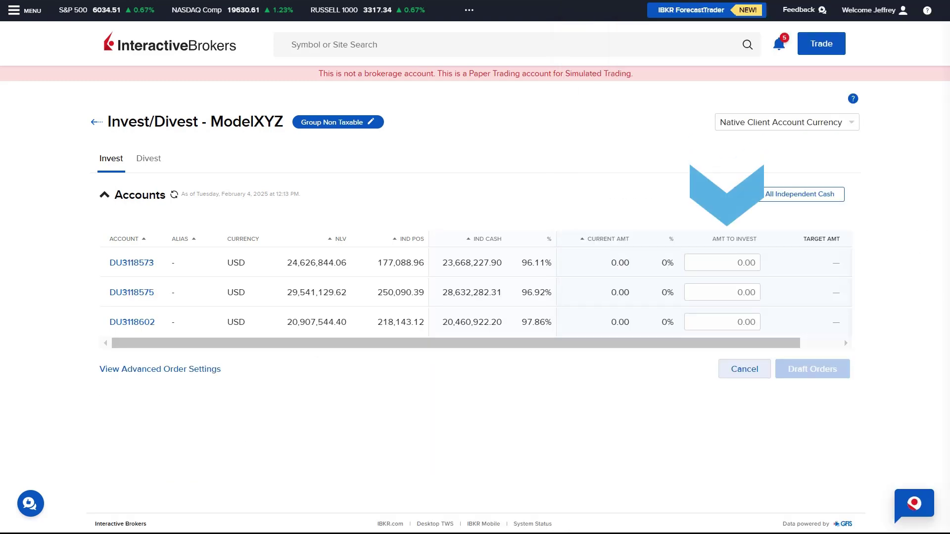
- Enter 100,000, 250,000 and 300,000 as the investment amounts for the three accounts
left_click(749, 260)
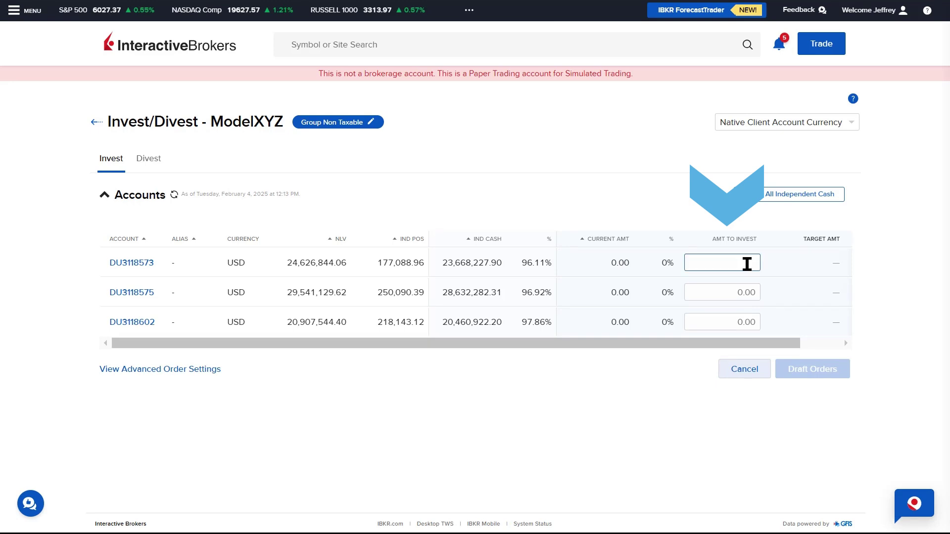
type("100000")
left_click(736, 285)
type("250000")
left_click(744, 319)
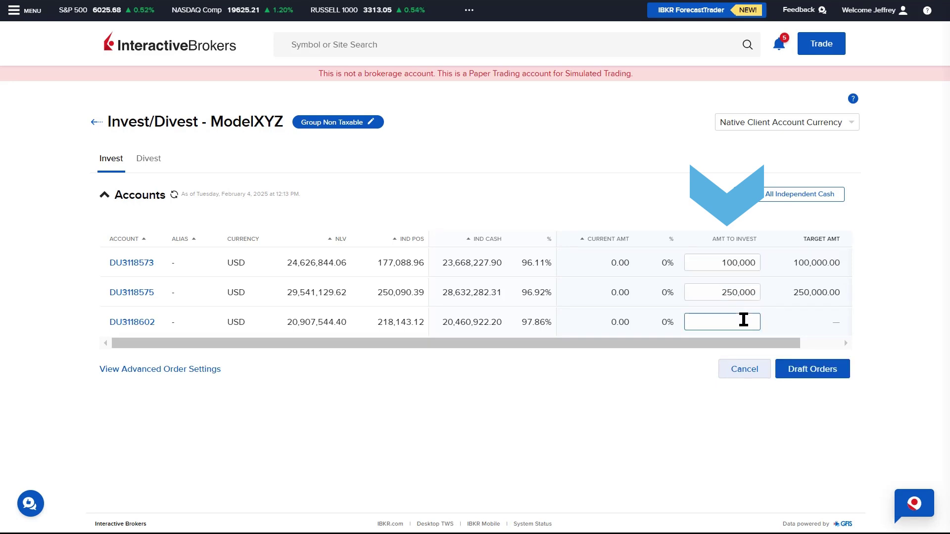
type("300000.00")
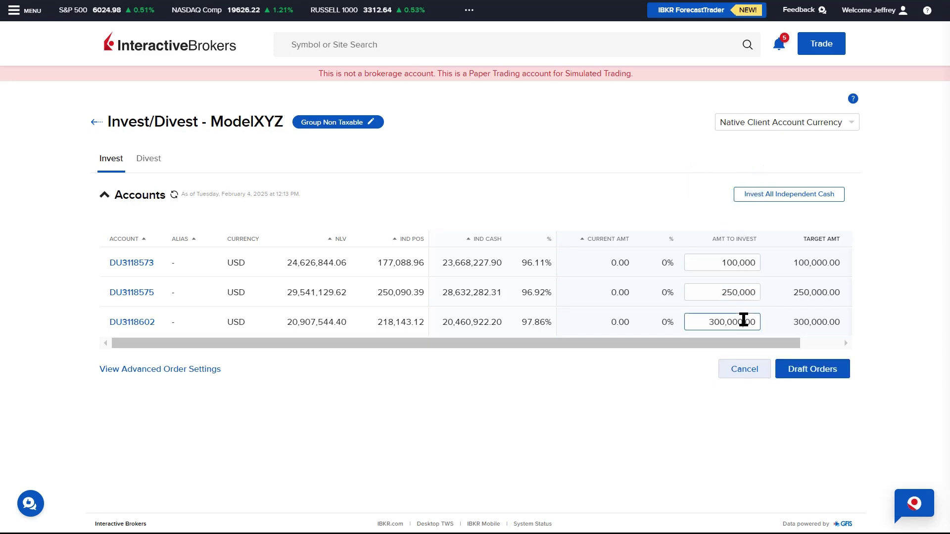
left_click(712, 365)
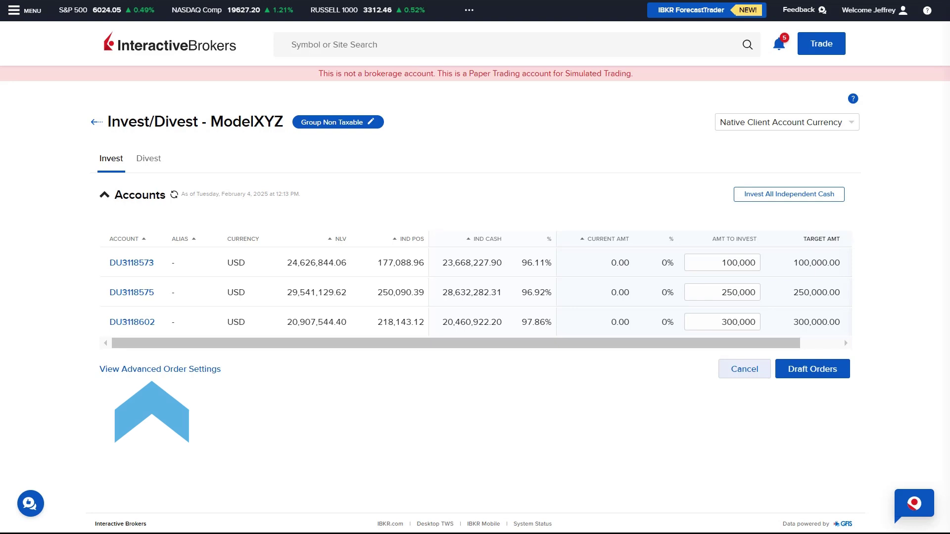
- Show the advanced order settings on the ModelXYZ invest page
left_click(206, 372)
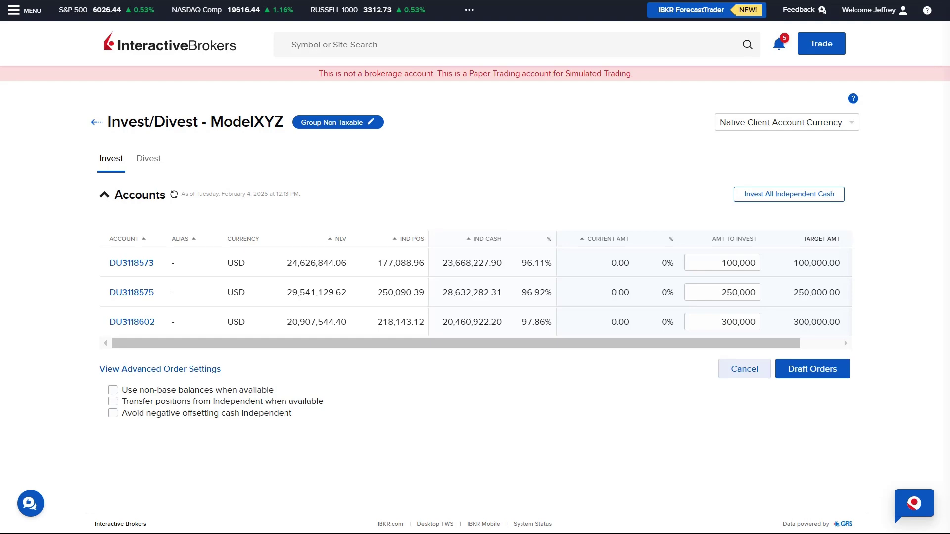
- Draft the investment orders and submit the required transfers
left_click(813, 369)
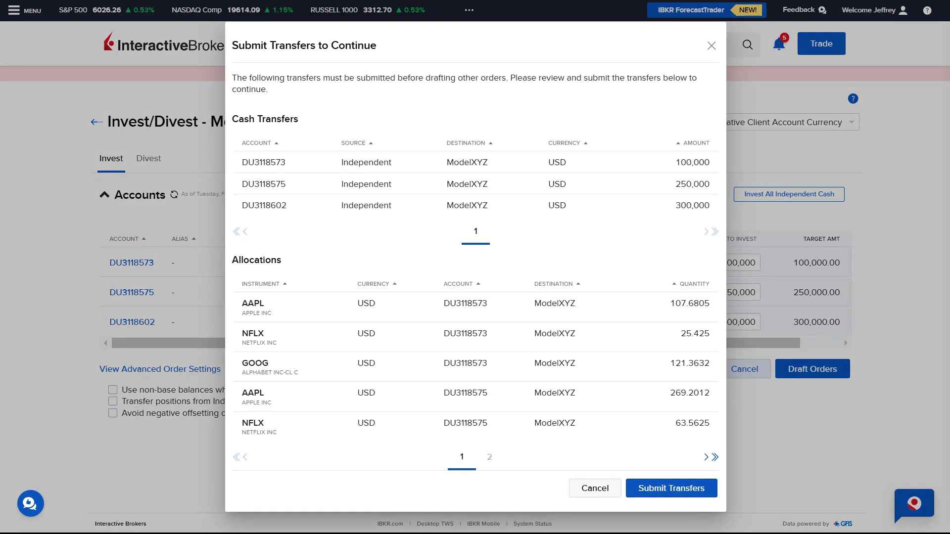
left_click(688, 492)
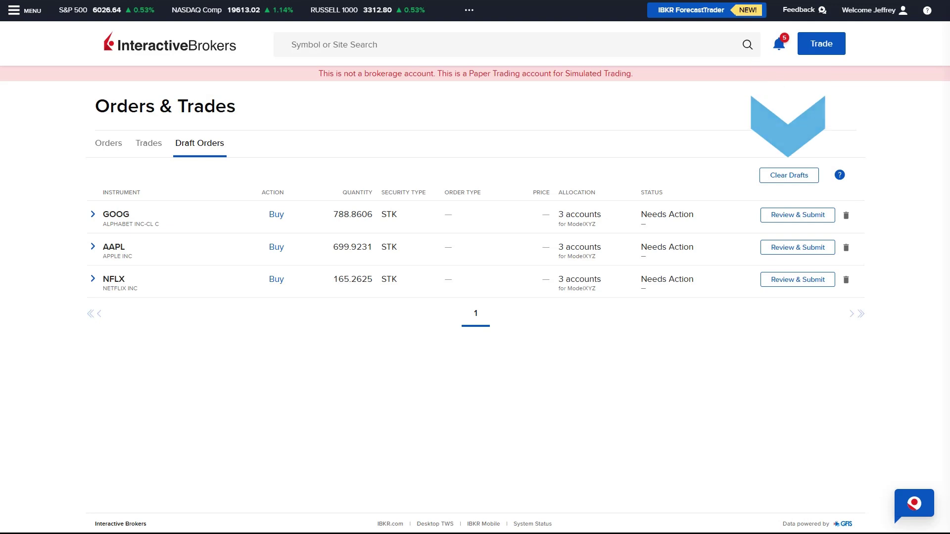
- Review and place the GOOG, AAPL and NFLX draft buy orders until all fill
left_click(794, 219)
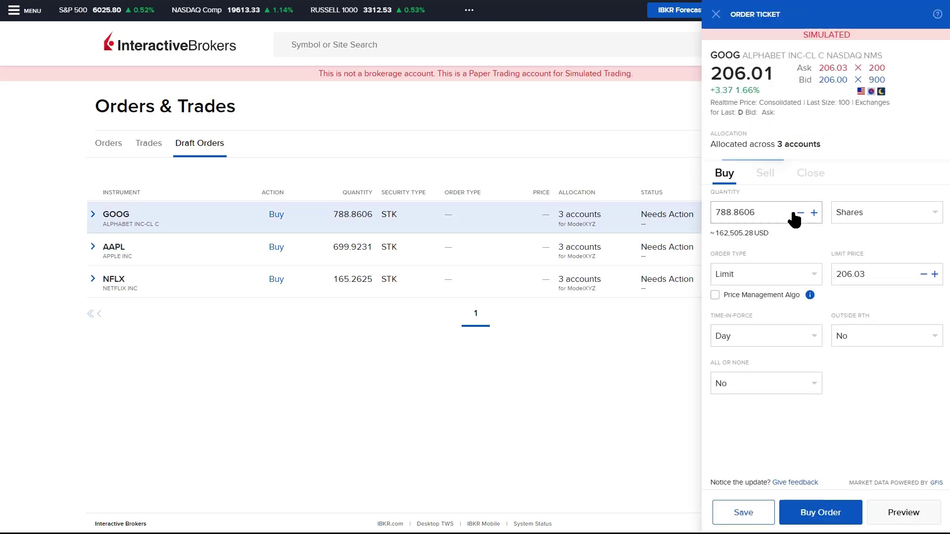
left_click(800, 512)
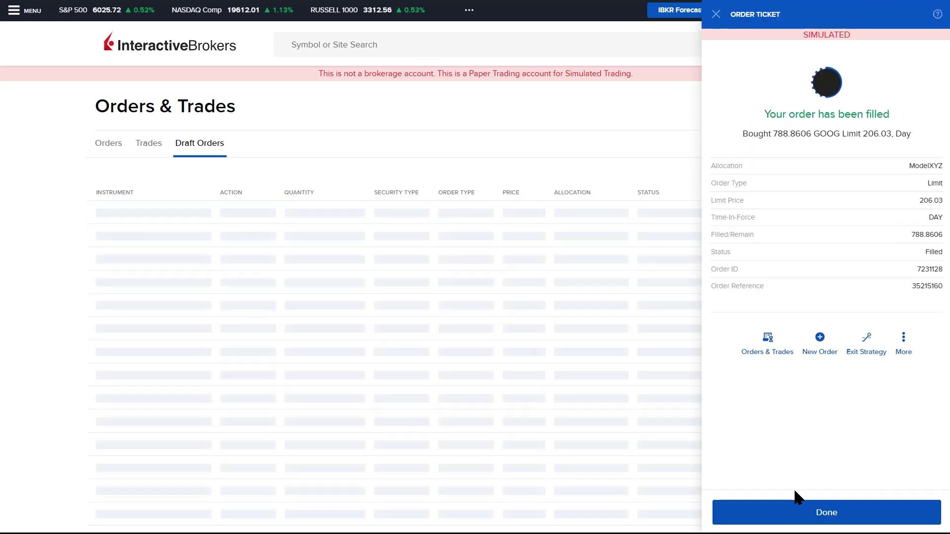
left_click(824, 513)
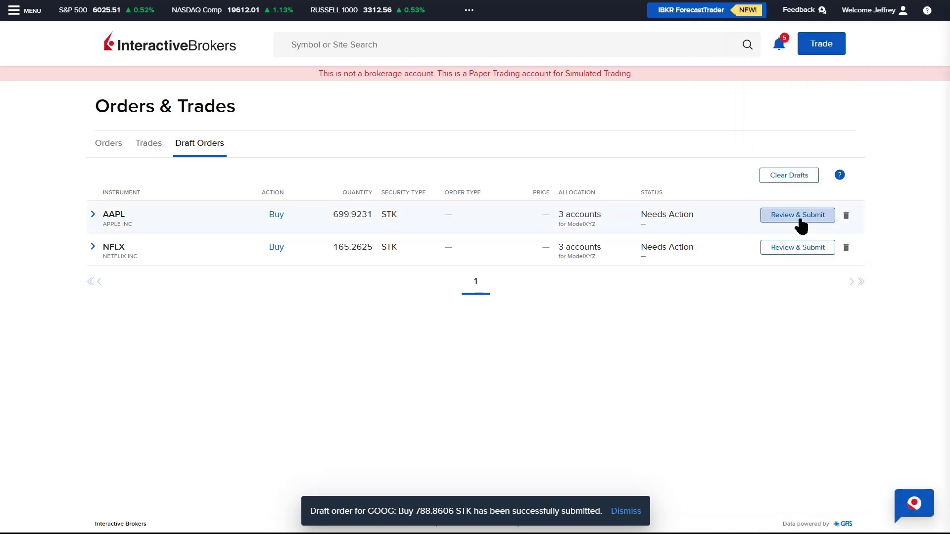
left_click(795, 215)
left_click(822, 512)
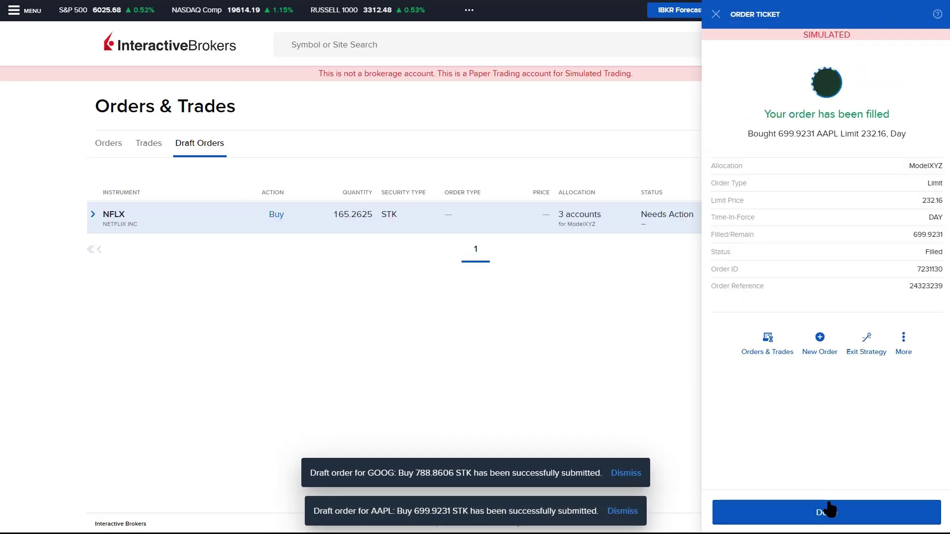
left_click(829, 511)
left_click(817, 514)
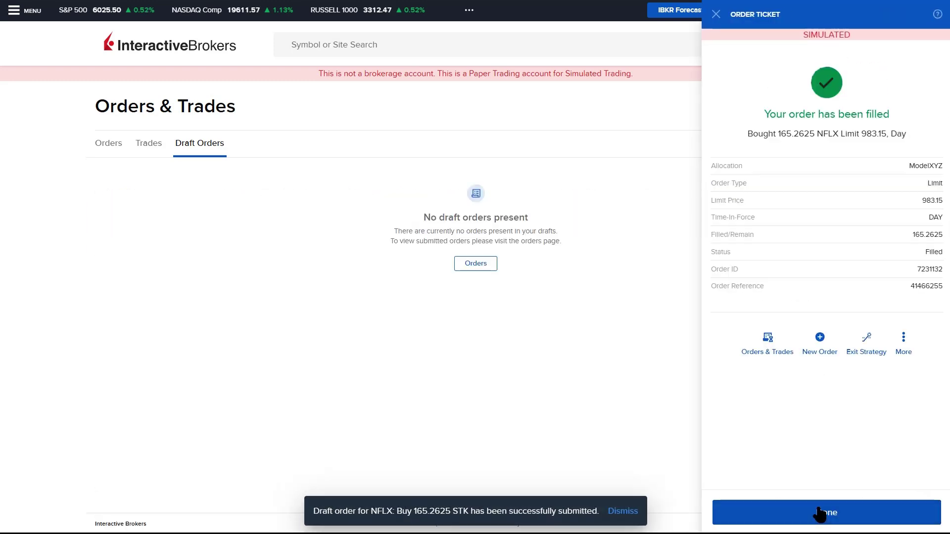
left_click(817, 513)
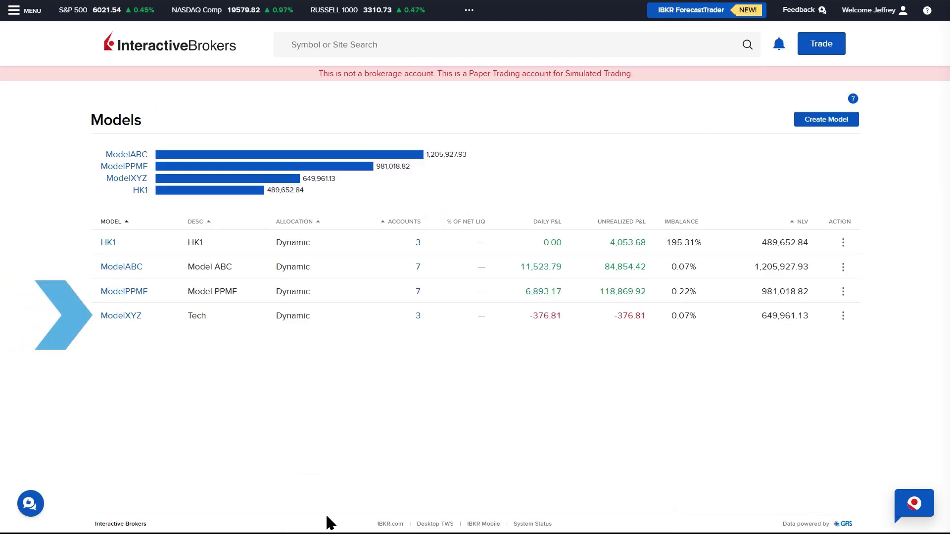
- Open ModelXYZ from the Models list and view its Model Positions tab
left_click(128, 319)
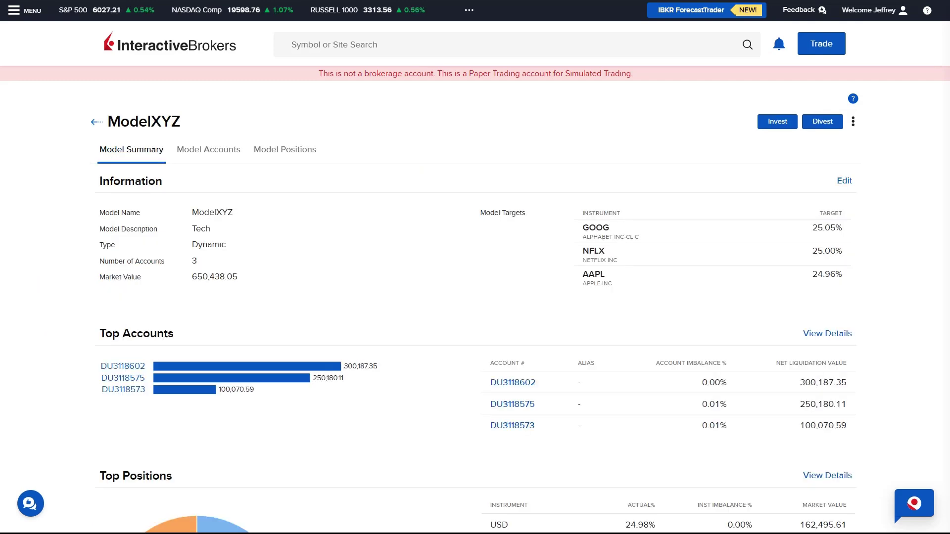
left_click(285, 151)
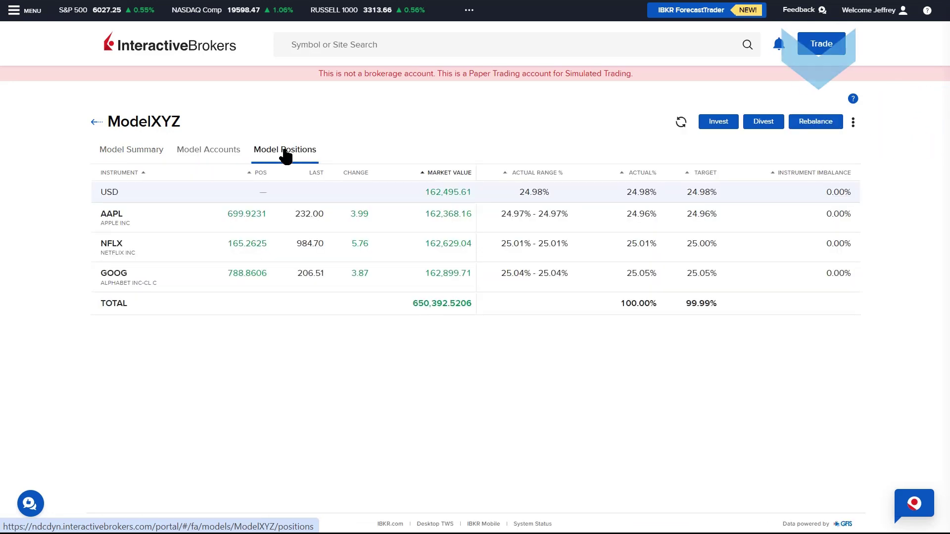
- Start rebalancing ModelXYZ and switch to the New Model Targets view
left_click(816, 123)
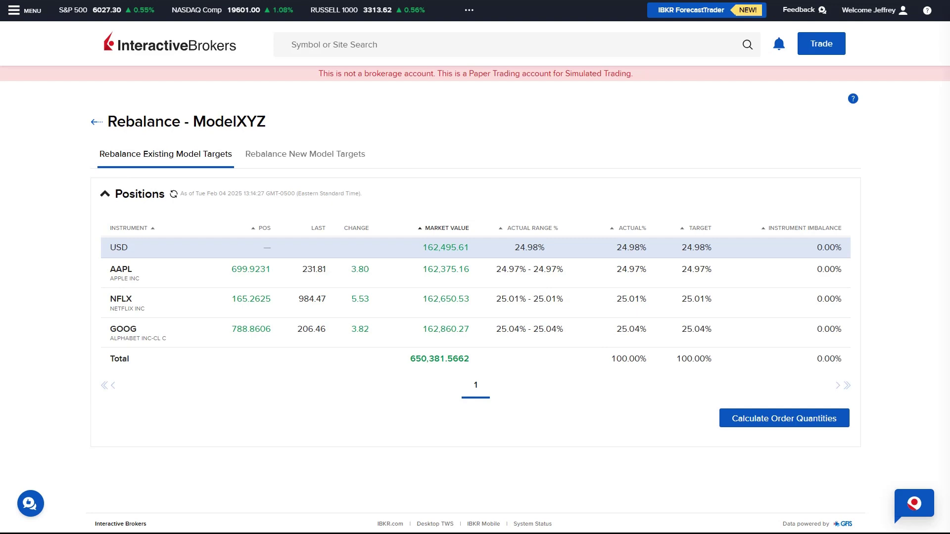
left_click(340, 156)
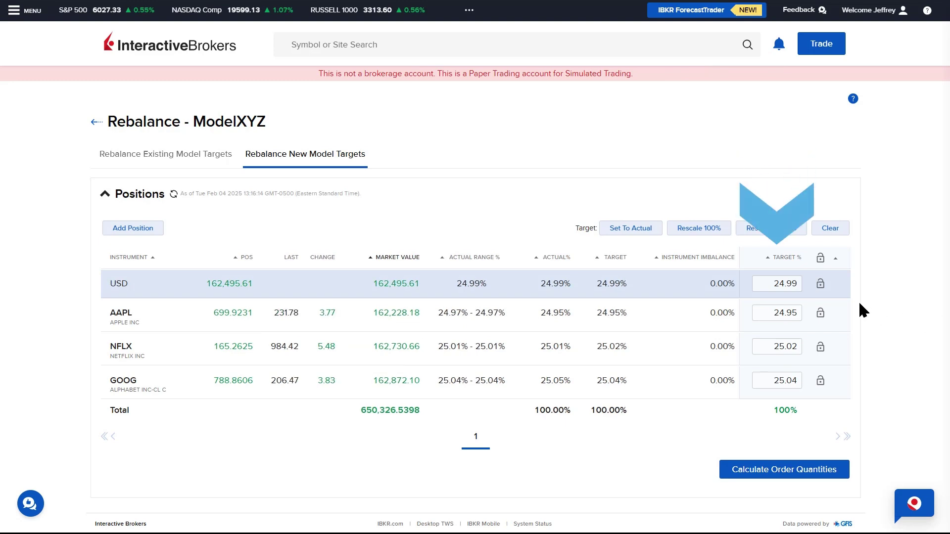
- Enter target percentages USD 15, AAPL 30, NFLX 28 and GOOG 27
left_click(770, 283)
type("15")
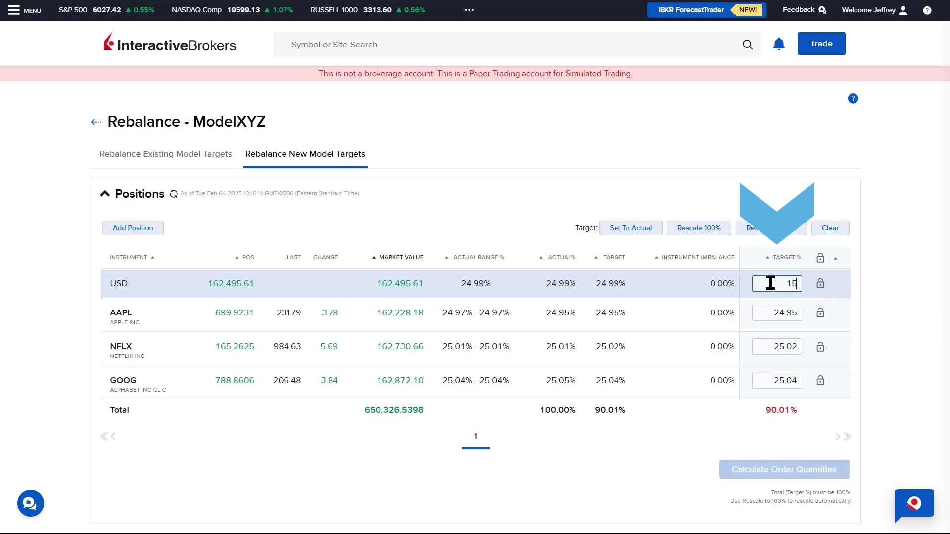
left_click(784, 311)
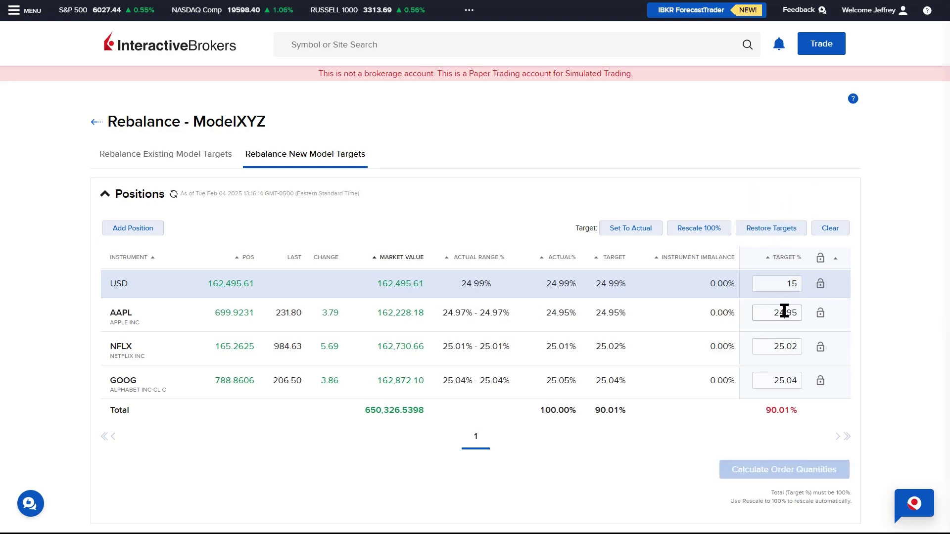
type("30")
left_click(789, 343)
type("28")
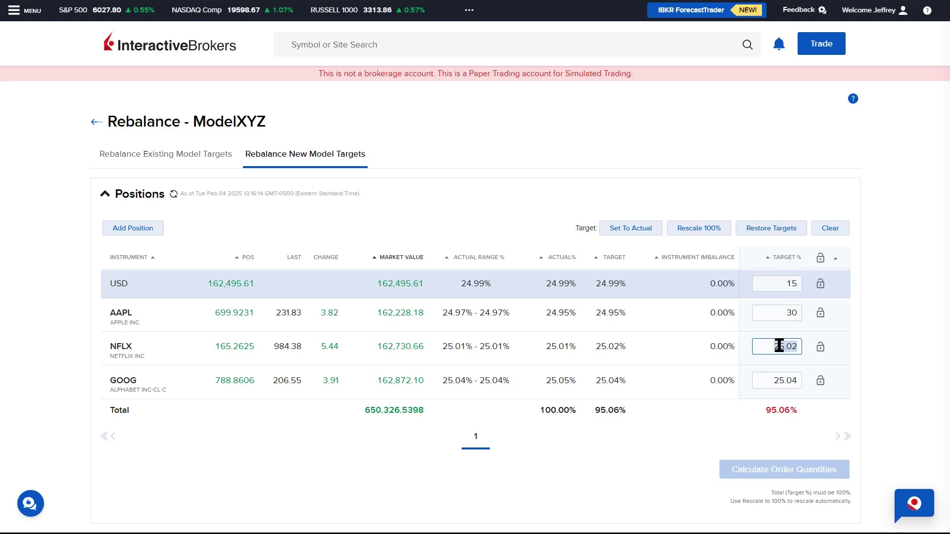
left_click(785, 381)
type("27")
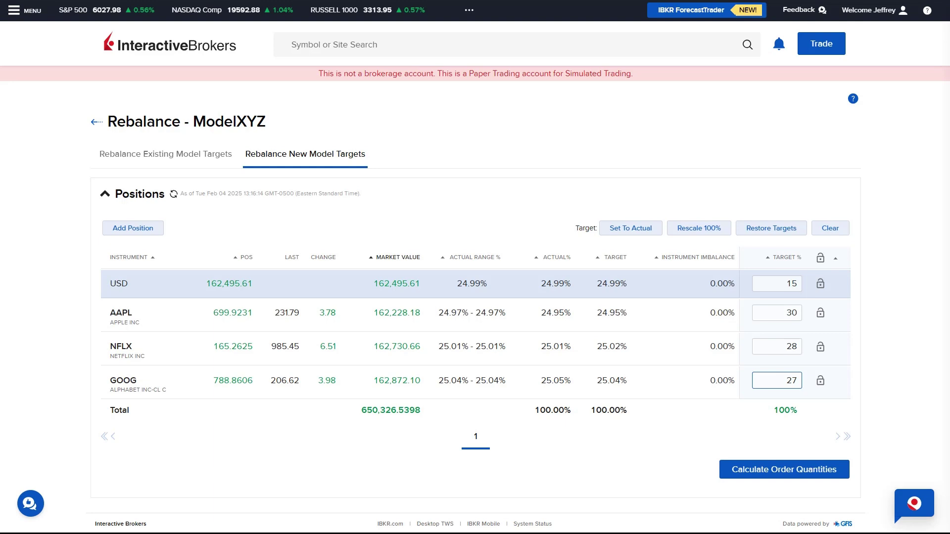
- Calculate and review the order quantities for the new targets, then draft the rebalance orders
left_click(812, 473)
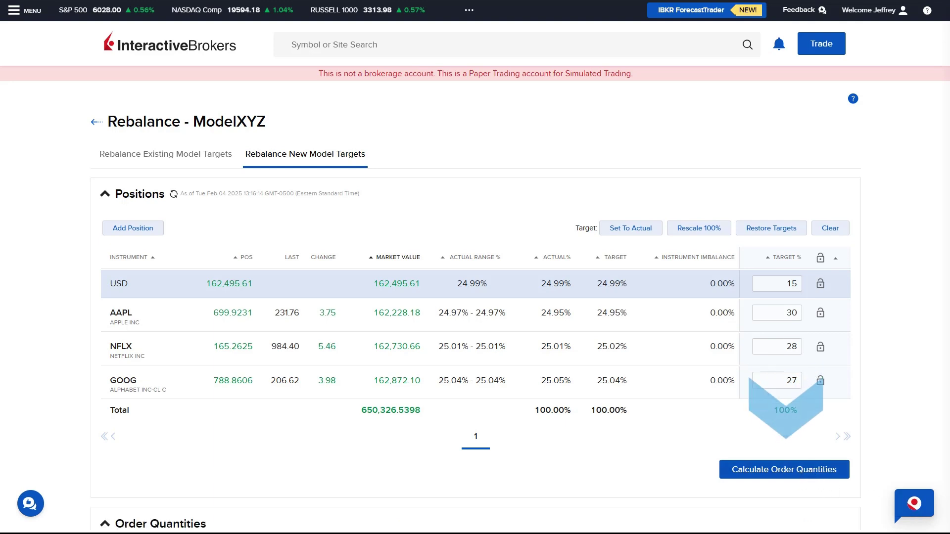
scroll(476, 297, "down", 3)
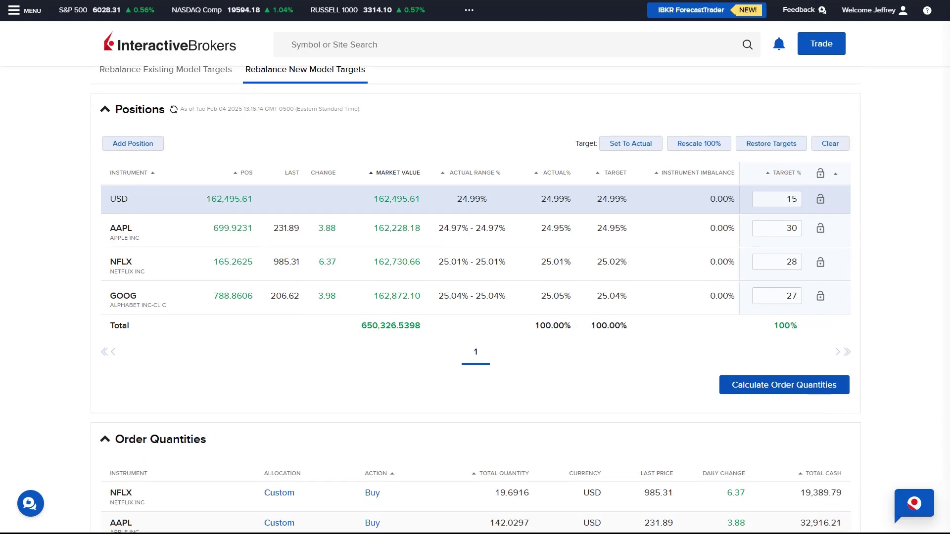
scroll(476, 297, "down", 1)
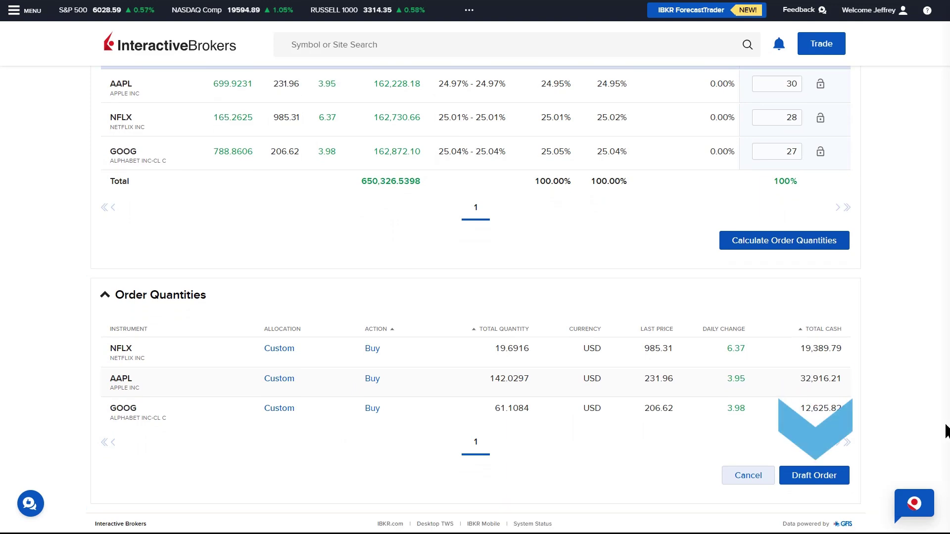
left_click(831, 474)
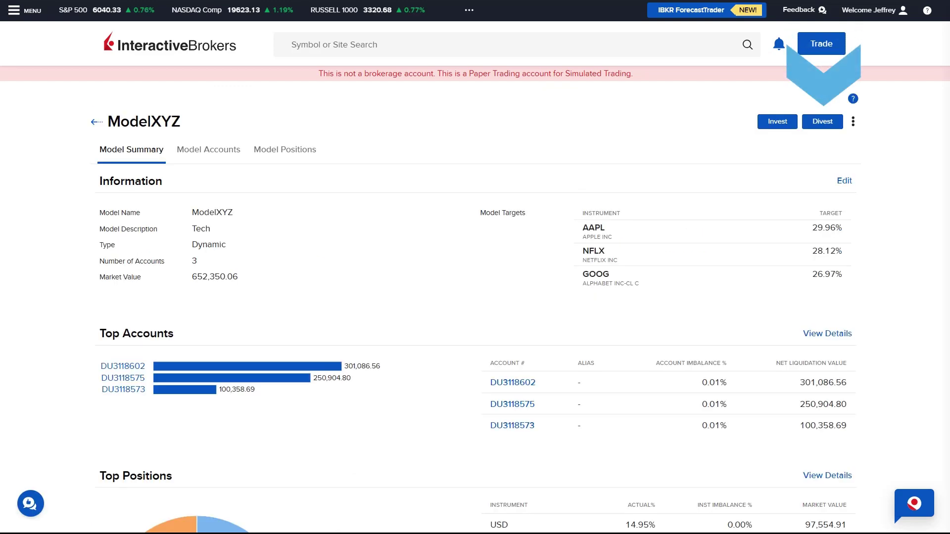
- Divest the full ModelXYZ amount from every account, showing advanced options, and draft the orders
left_click(822, 121)
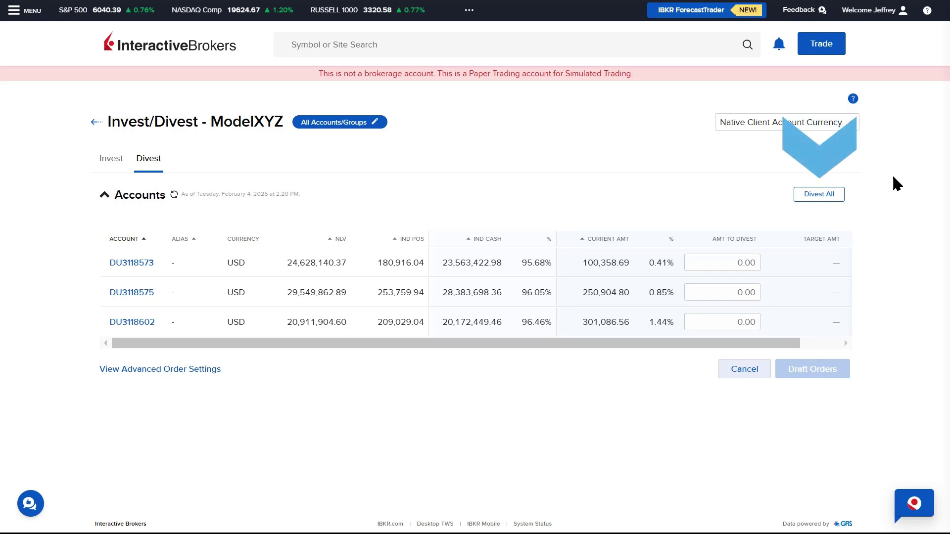
left_click(826, 195)
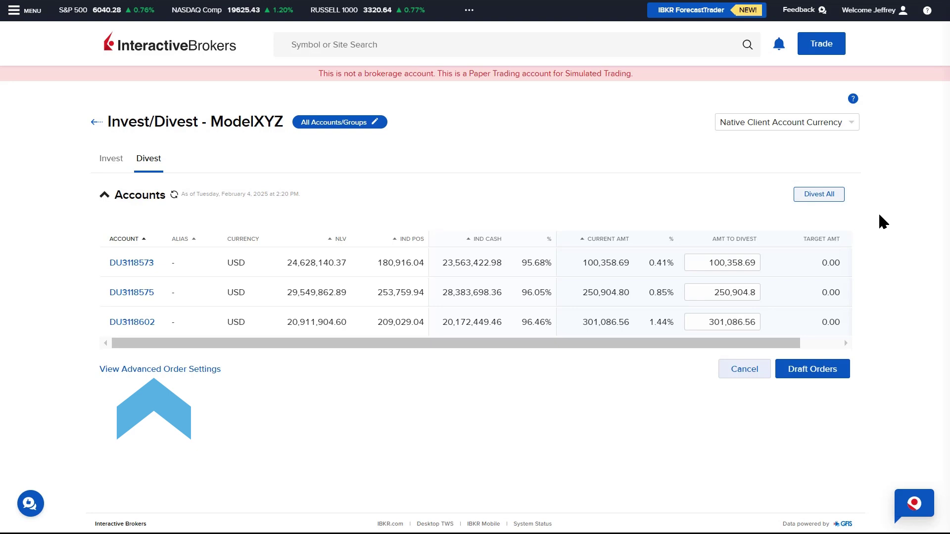
left_click(168, 376)
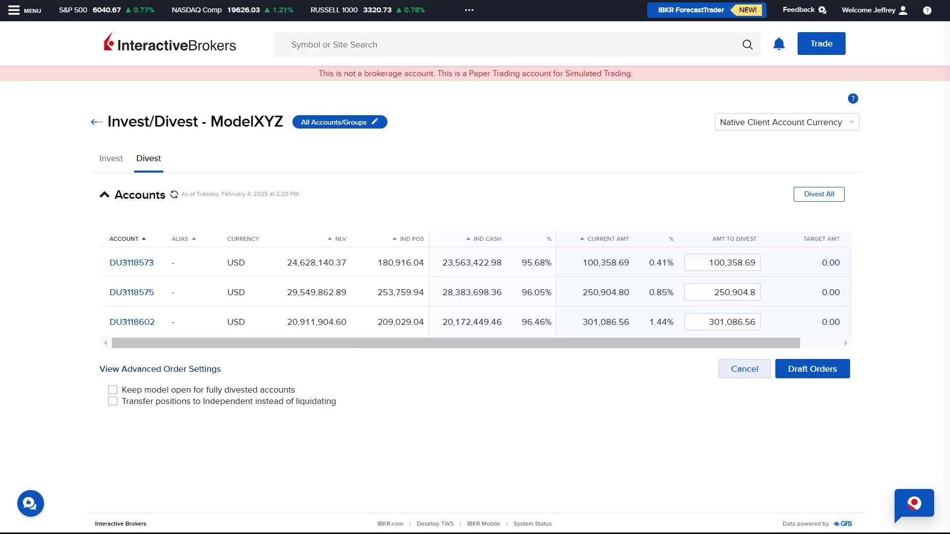
left_click(828, 372)
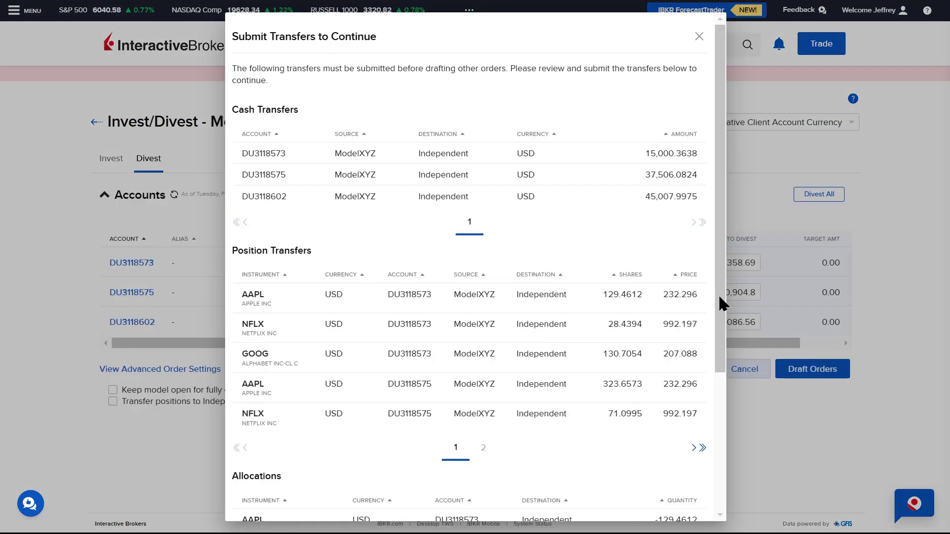
- Review and submit the transfers from ModelXYZ back to Independent
scroll(718, 295, "down", 5)
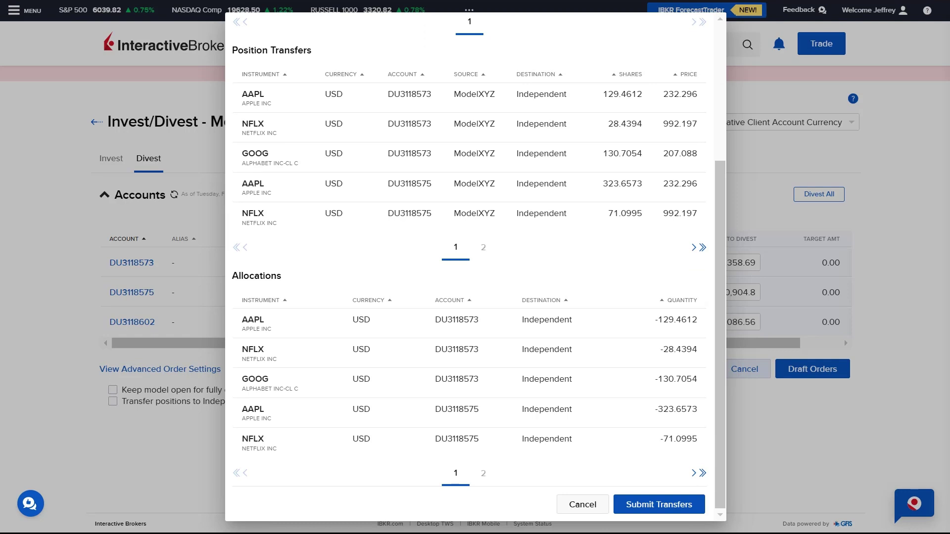
left_click(661, 507)
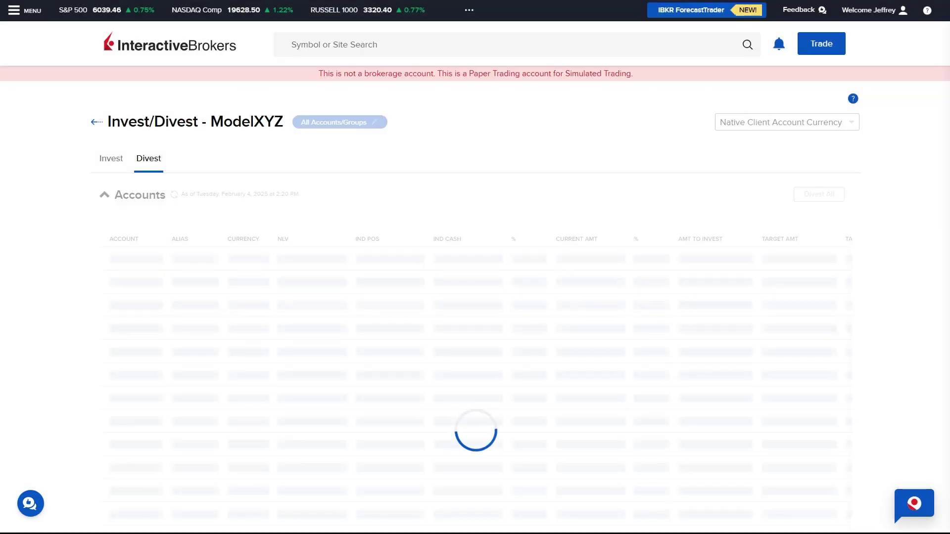